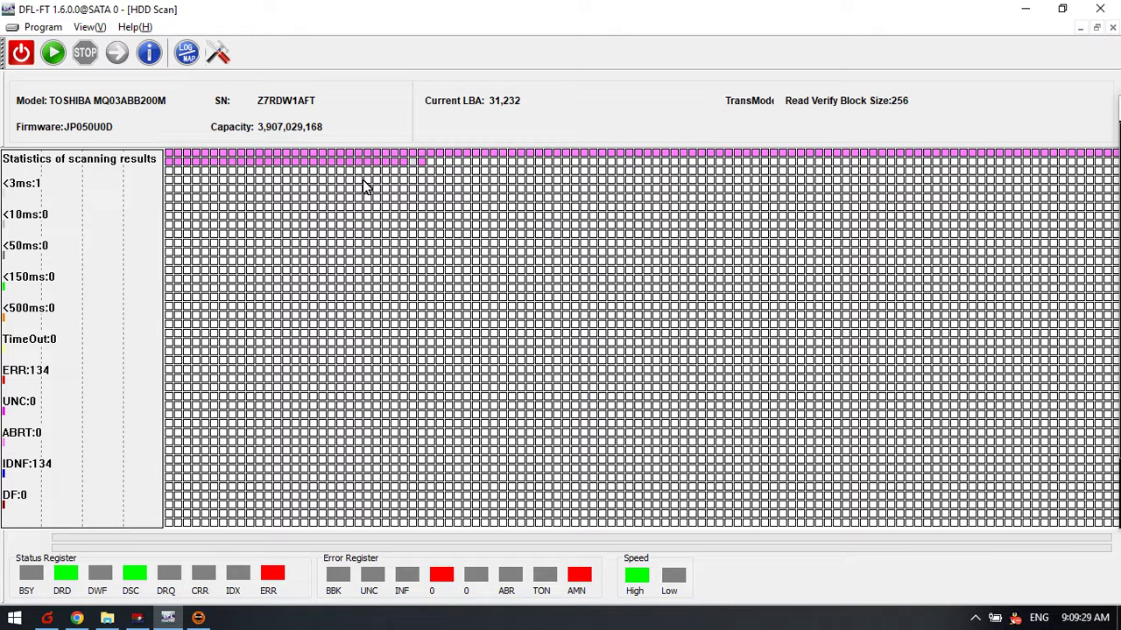
# Step: Run a surface scan of the Toshiba drive, stopping at LBA 161,280 with 630 IDNF errors
pyautogui.click(53, 55)
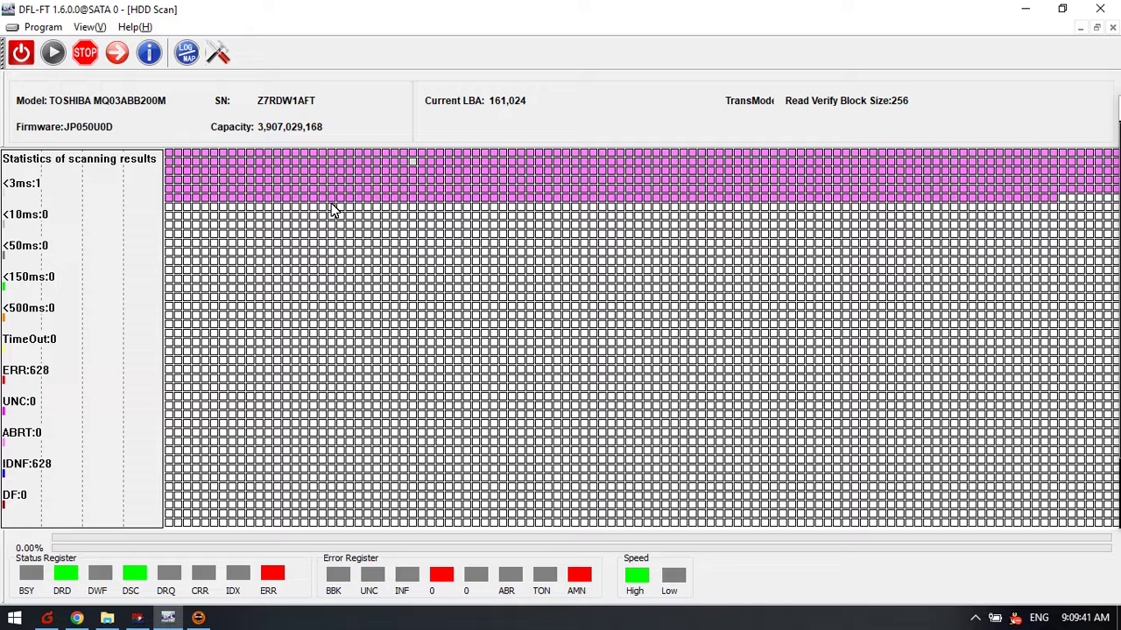
pyautogui.click(84, 54)
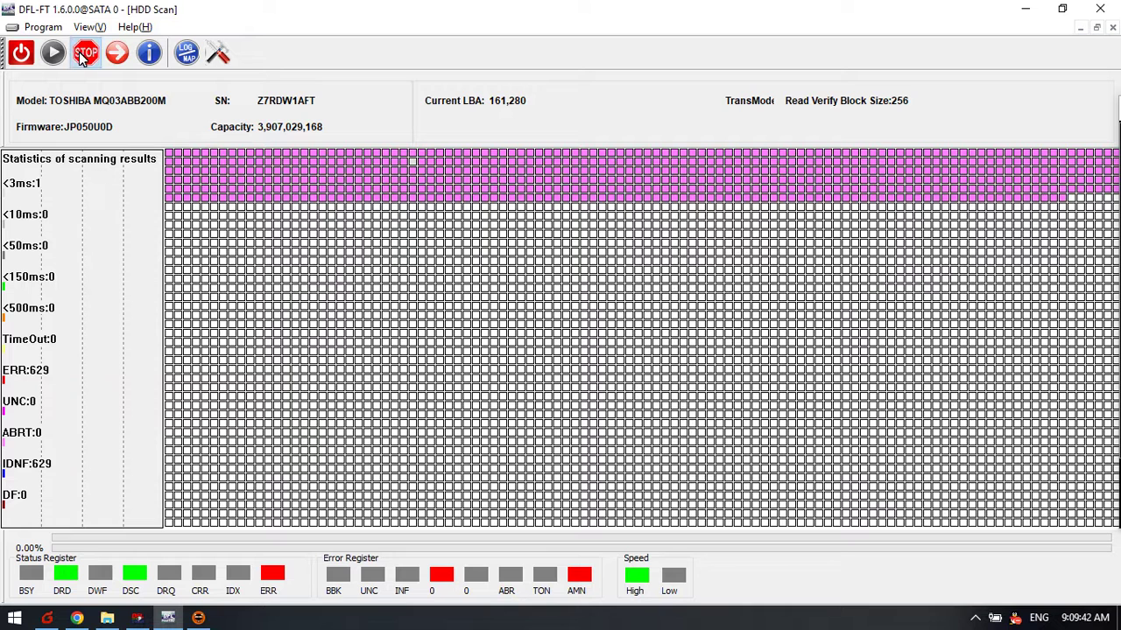
# Step: Close the scan results, show the drive log, and soft-reset the drive until Soft reset OK appears
pyautogui.click(1110, 29)
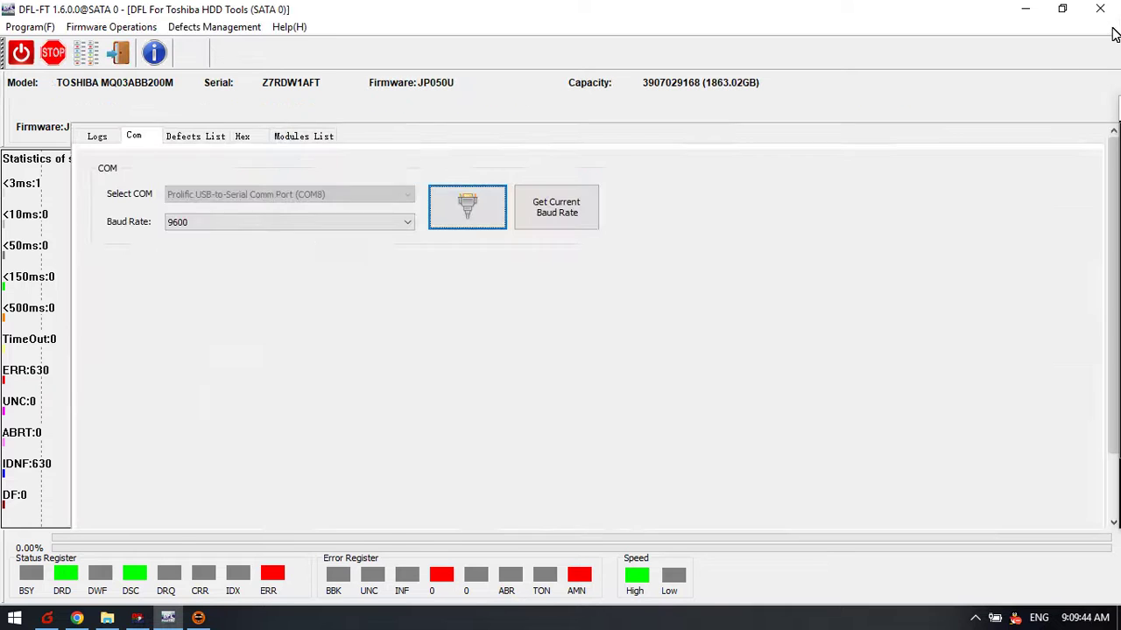
pyautogui.click(106, 138)
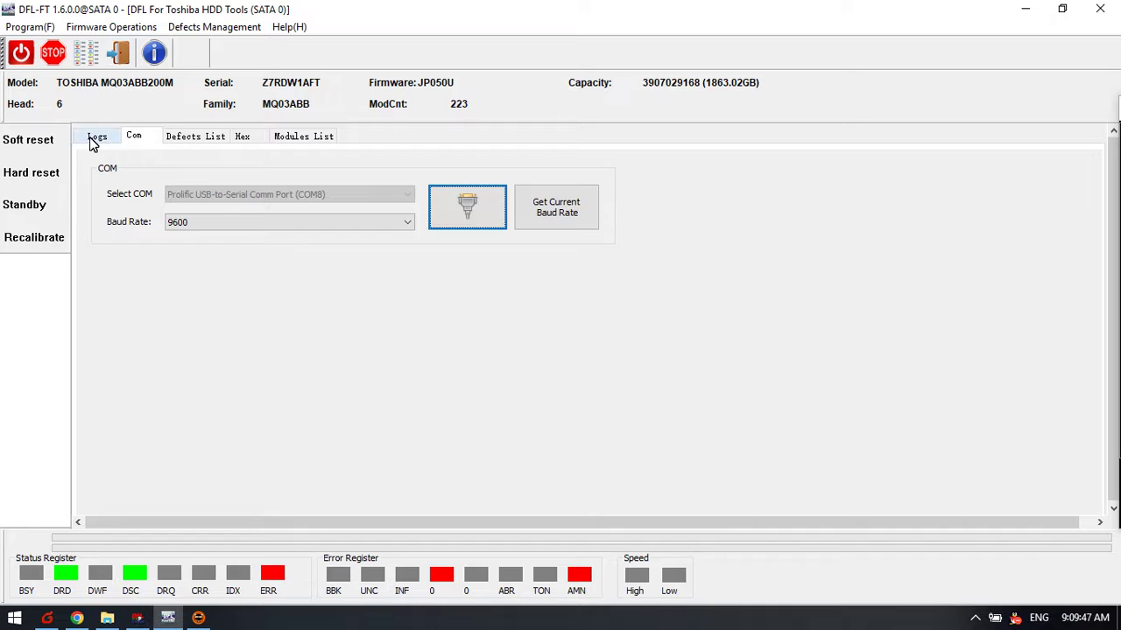
pyautogui.click(93, 141)
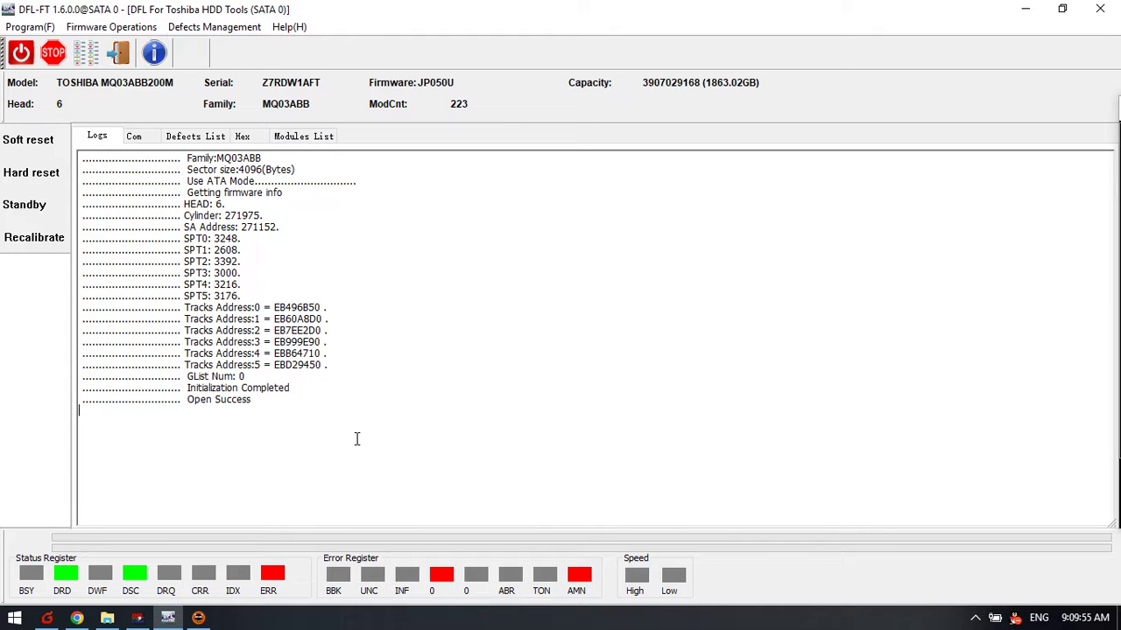
pyautogui.click(41, 145)
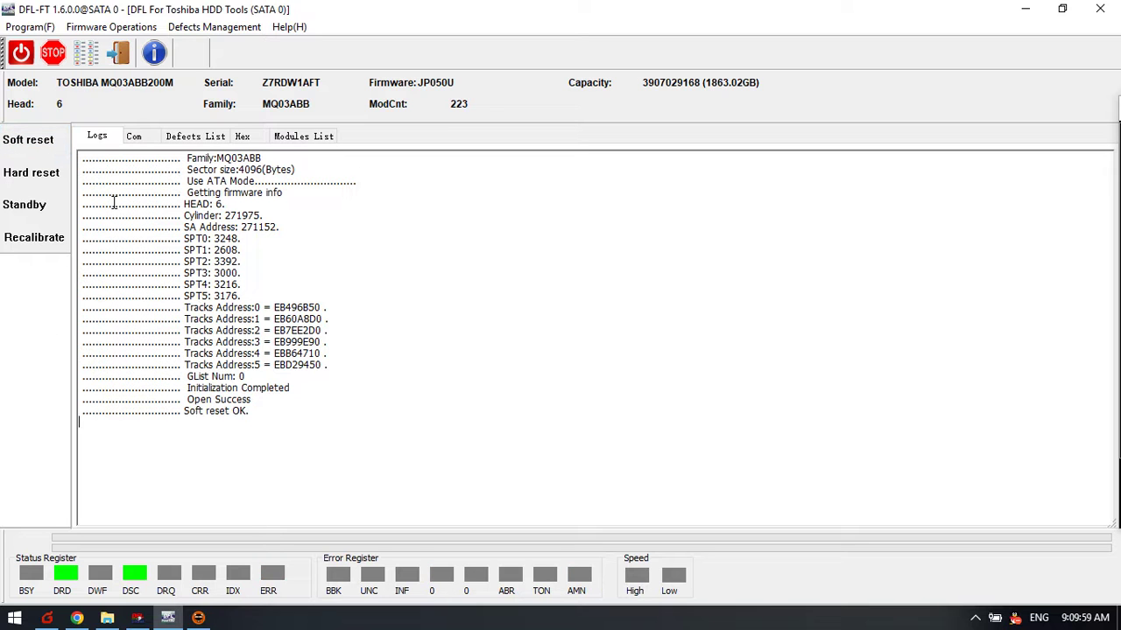
pyautogui.click(98, 27)
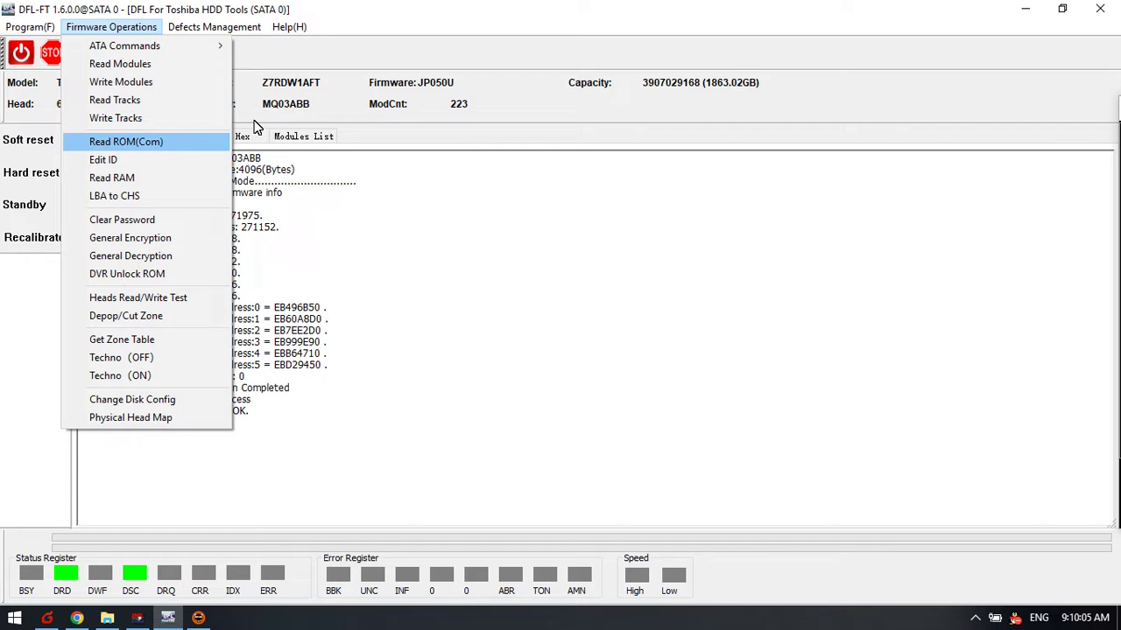
pyautogui.click(157, 257)
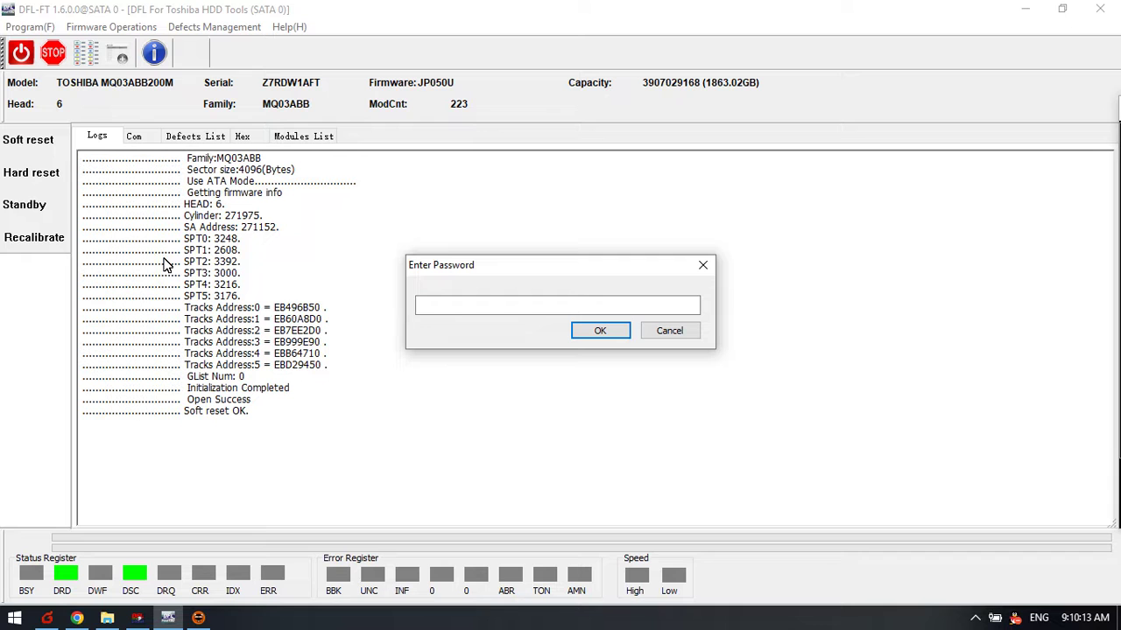
pyautogui.click(481, 307)
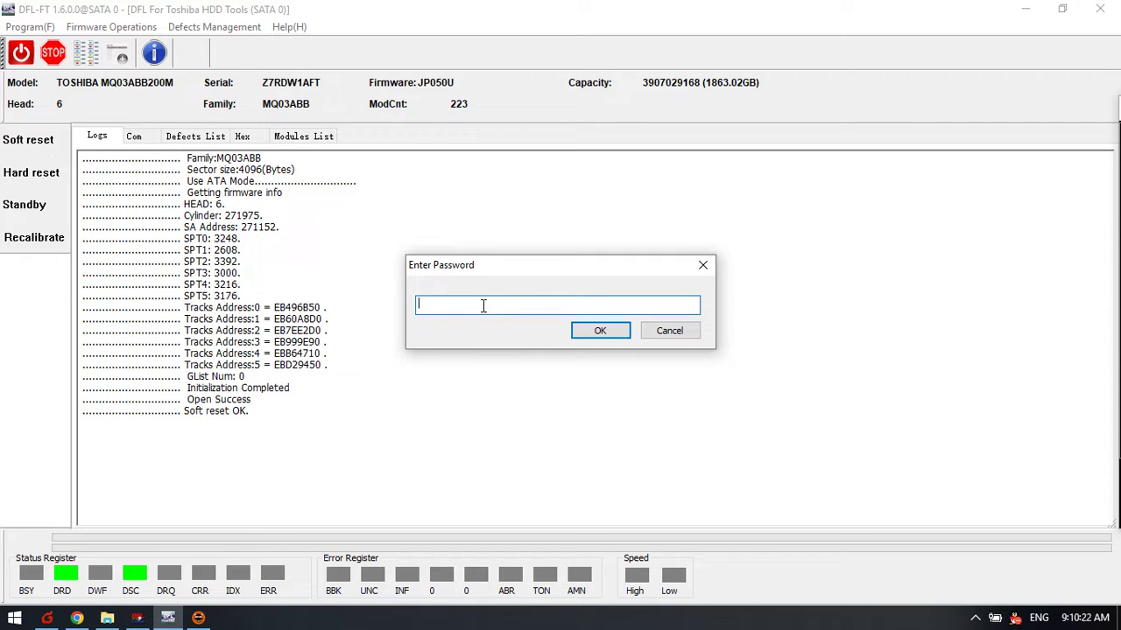
pyautogui.click(623, 332)
pyautogui.click(100, 27)
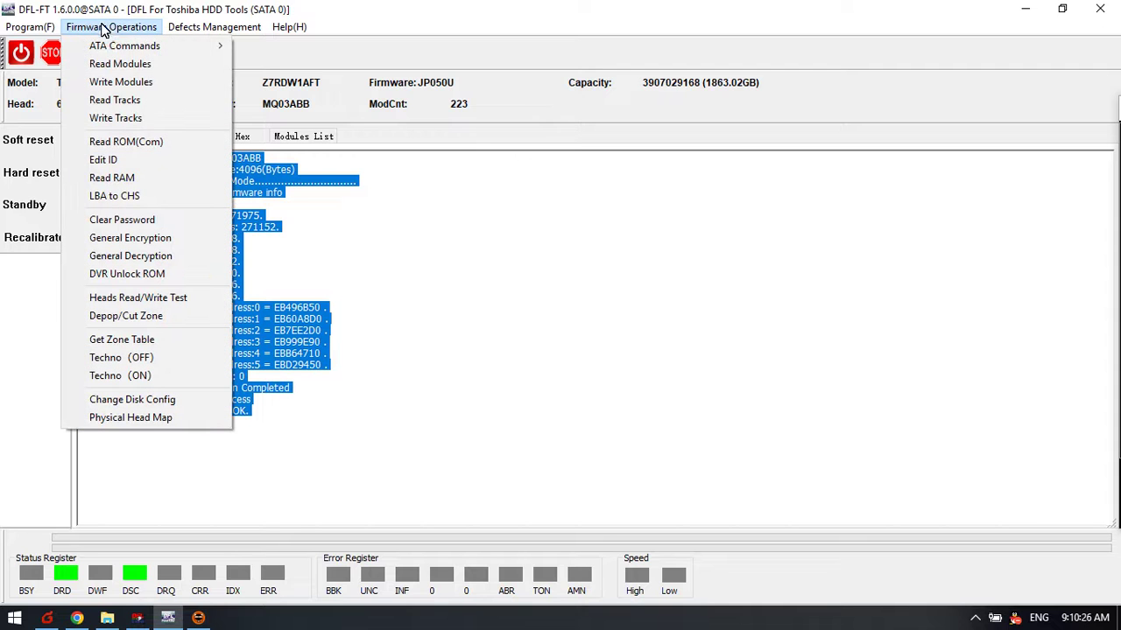
# Step: Run Clear Password on the drive and check the log for the Decryption success line
pyautogui.click(144, 219)
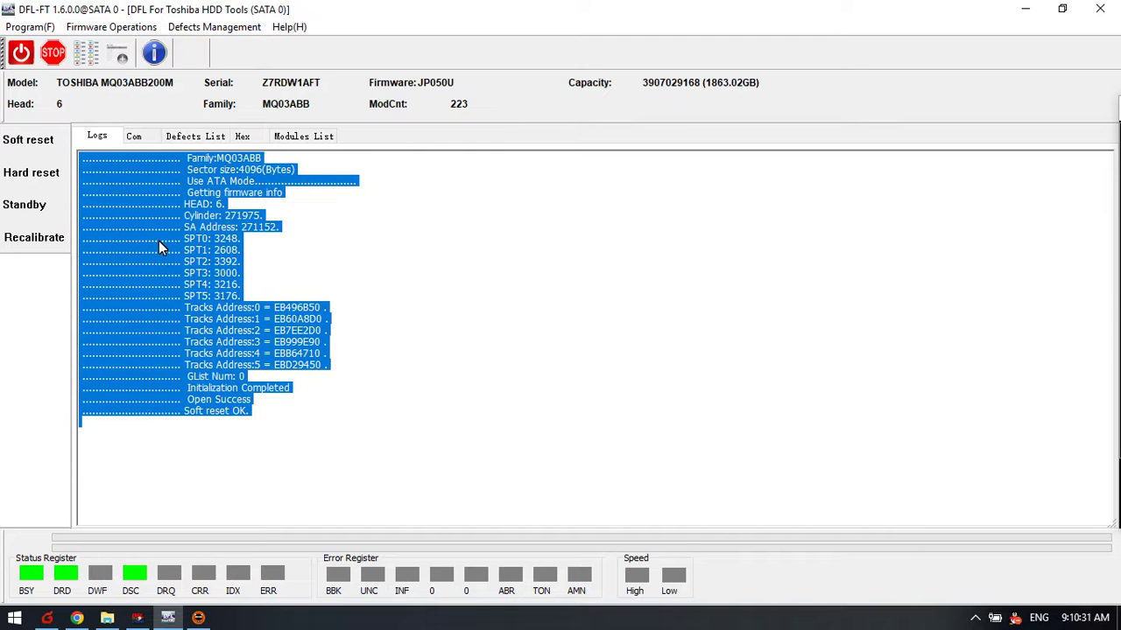
pyautogui.click(330, 424)
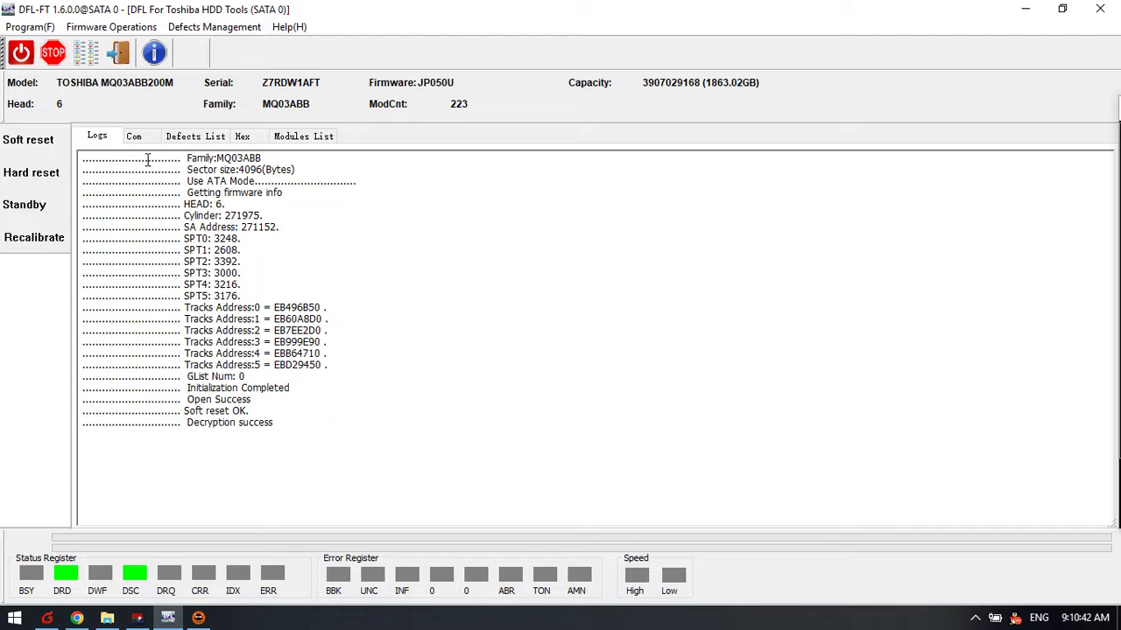
pyautogui.moveTo(188, 423); pyautogui.dragTo(295, 421)
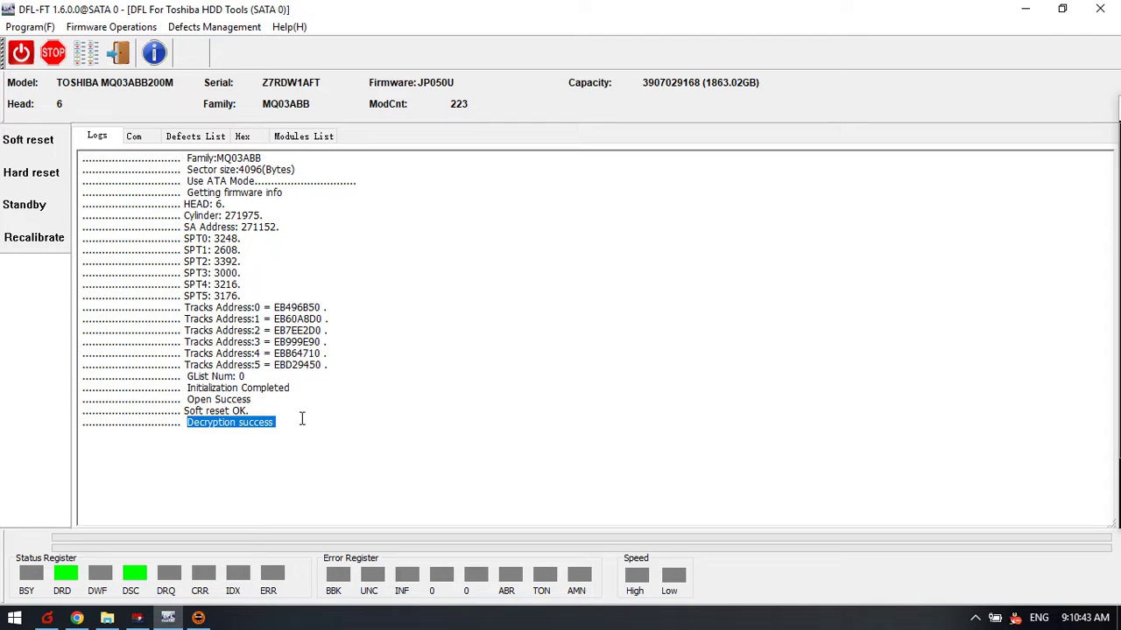
pyautogui.click(323, 415)
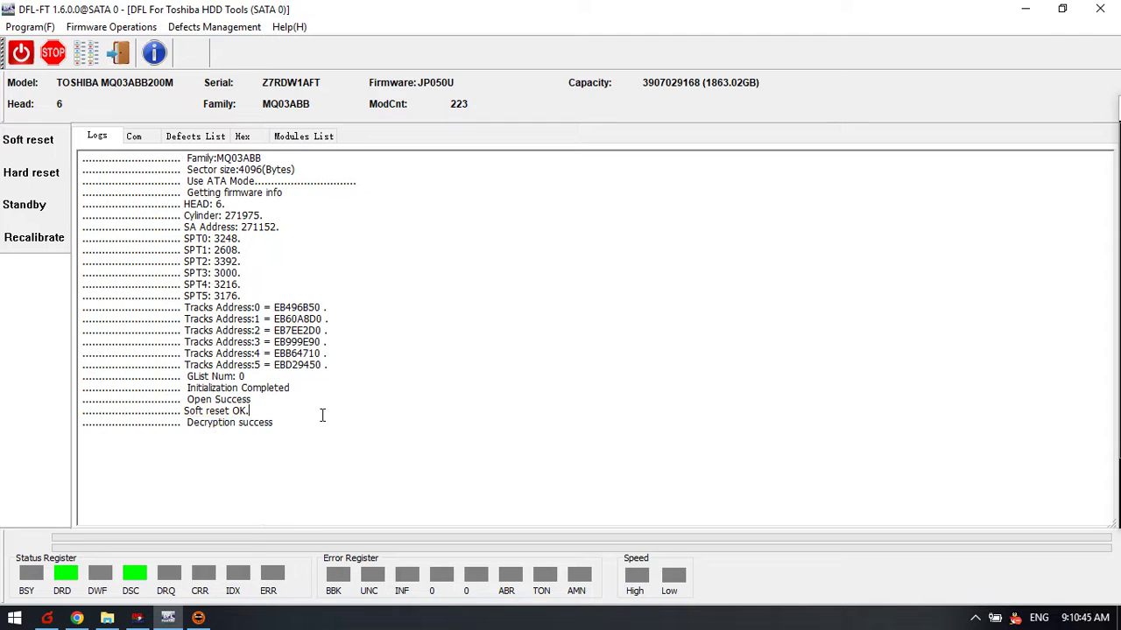
# Step: Soft-reset the drive and start a full-range Read Verify scan, reaching 202 IDNF errors by LBA 51,456
pyautogui.click(40, 149)
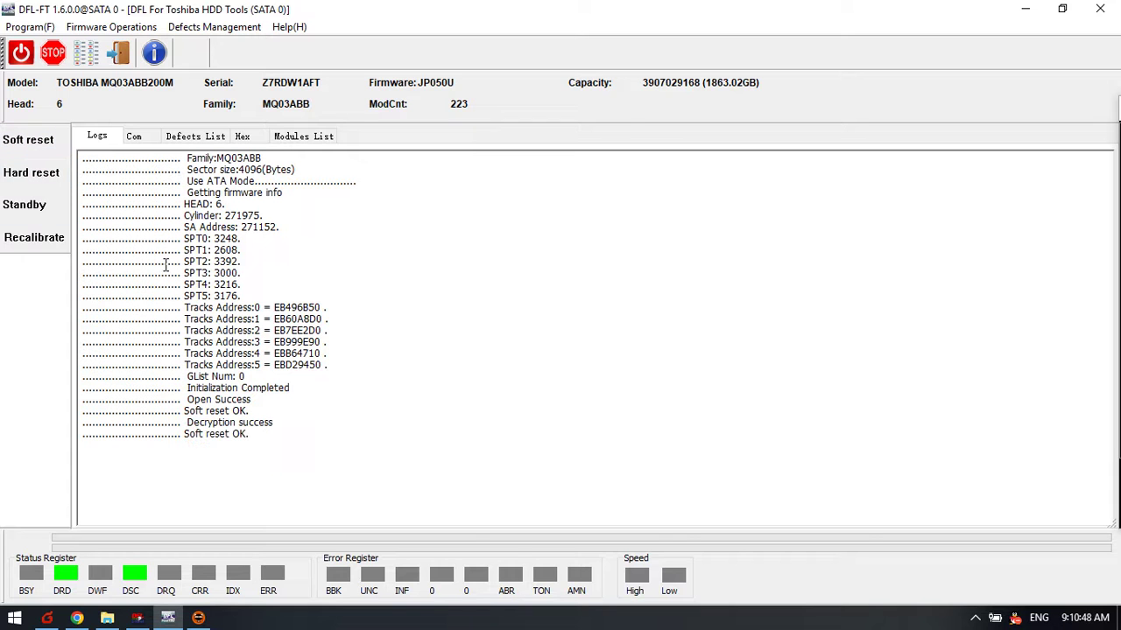
pyautogui.click(85, 55)
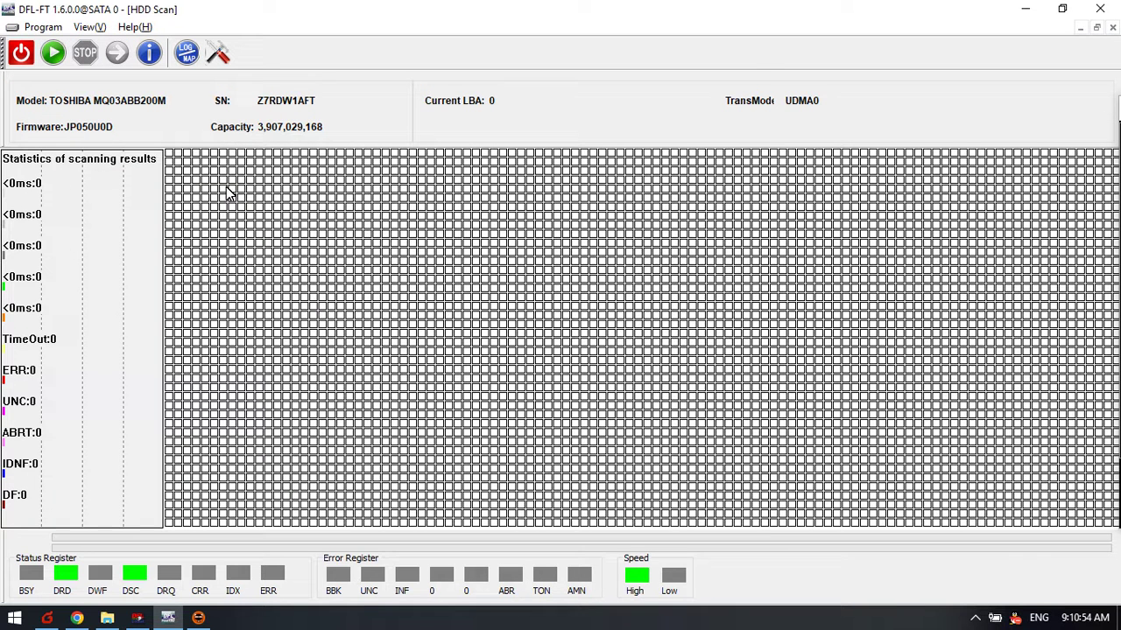
pyautogui.click(53, 54)
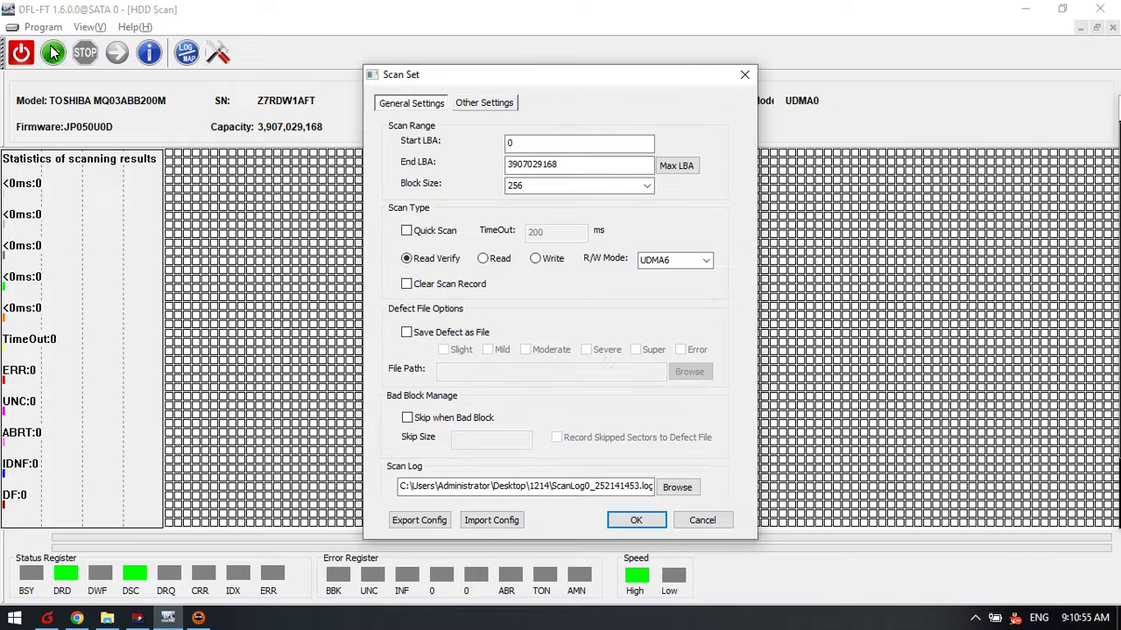
pyautogui.click(627, 520)
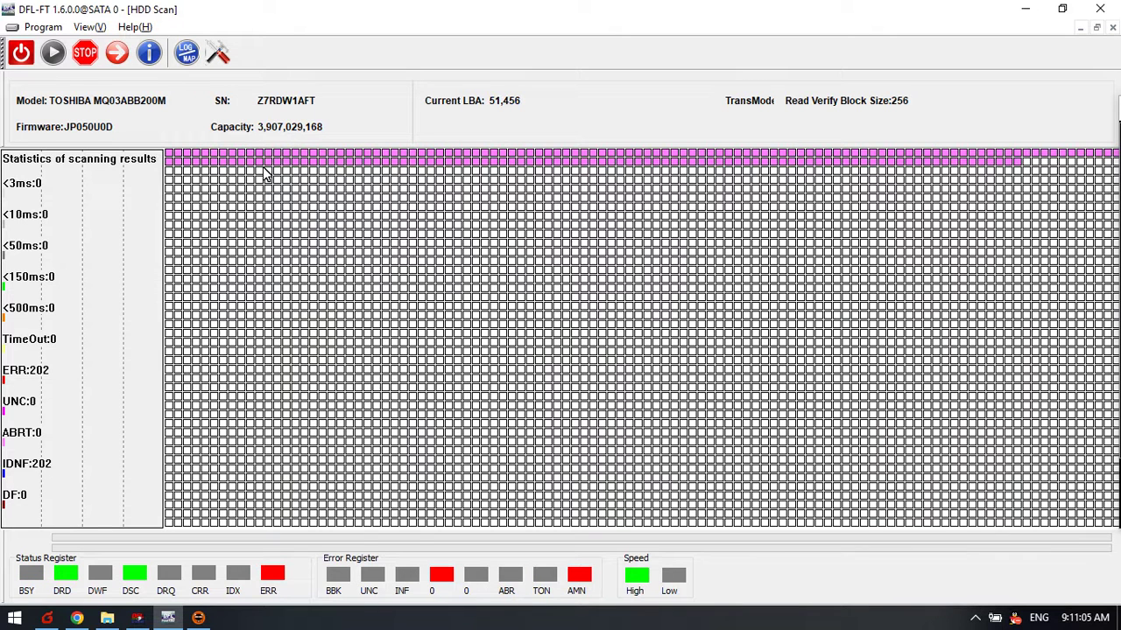
# Step: Close the scan, power-cycle the drive, and reopen the HDD Scan window with all counters at zero
pyautogui.click(1112, 28)
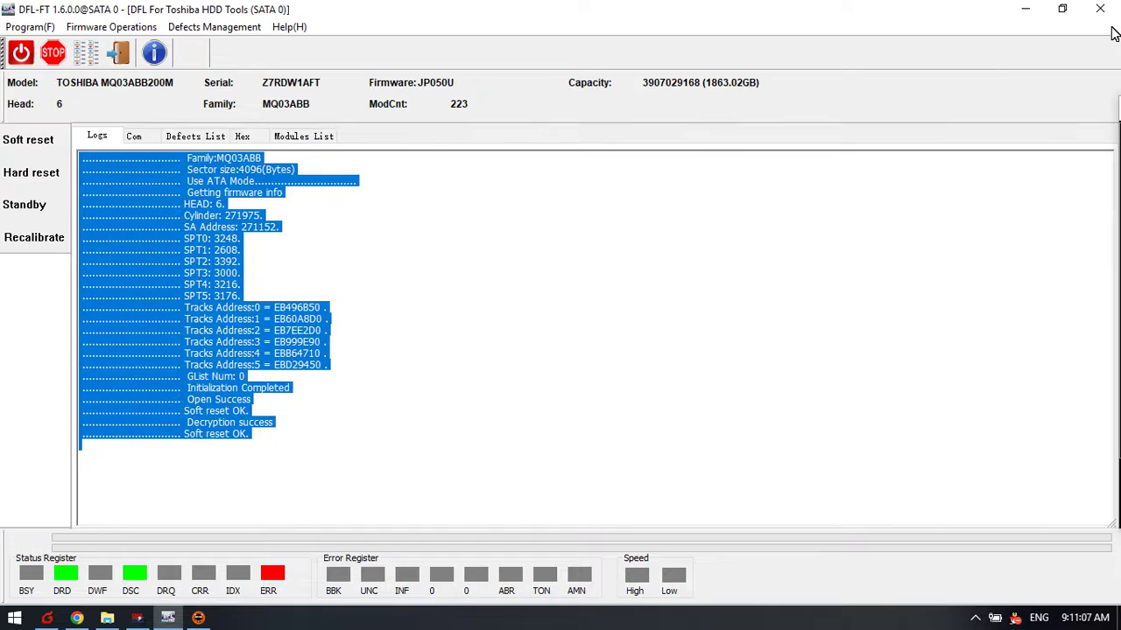
pyautogui.click(415, 193)
pyautogui.click(17, 53)
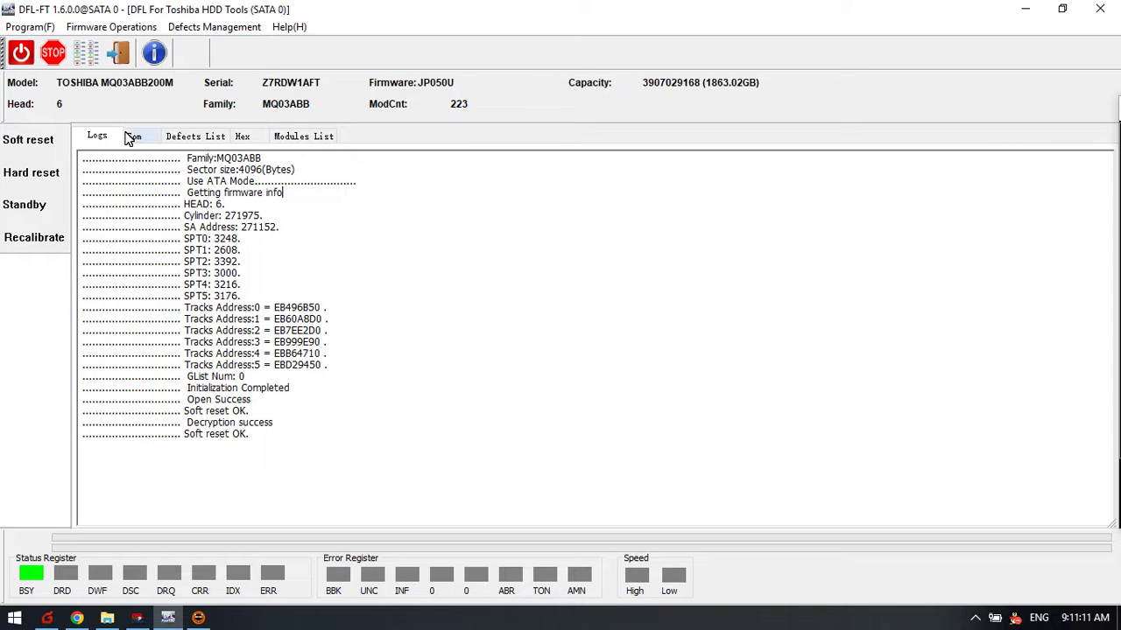
pyautogui.moveTo(177, 423)
pyautogui.mouseDown()
pyautogui.moveTo(375, 423)
pyautogui.moveTo(8, 431)
pyautogui.mouseUp()
pyautogui.click(163, 425)
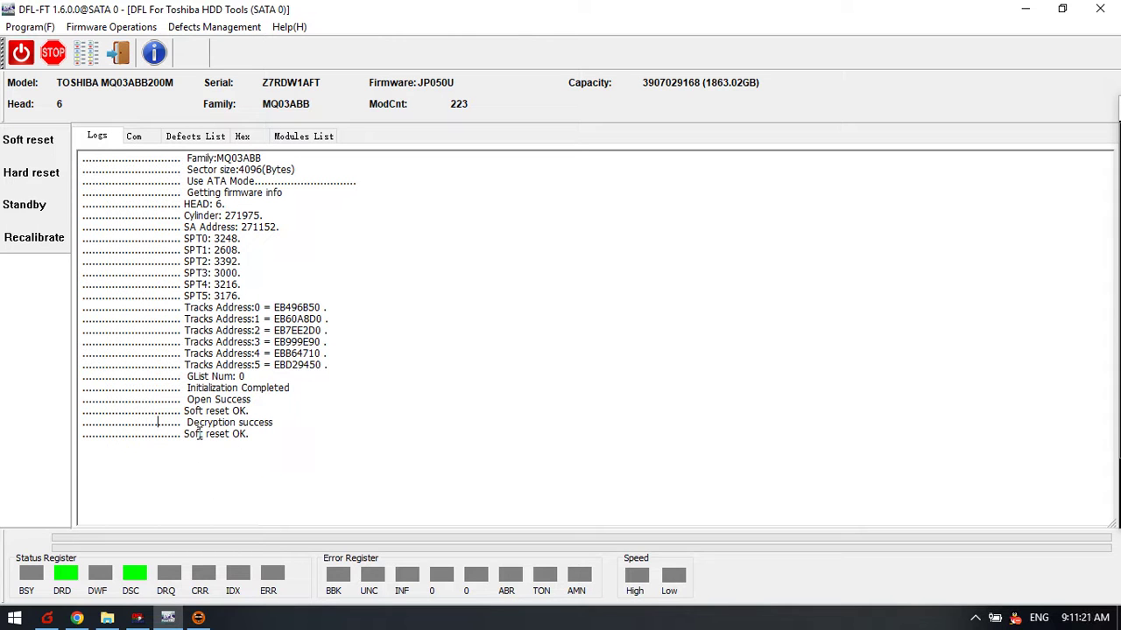
pyautogui.click(86, 53)
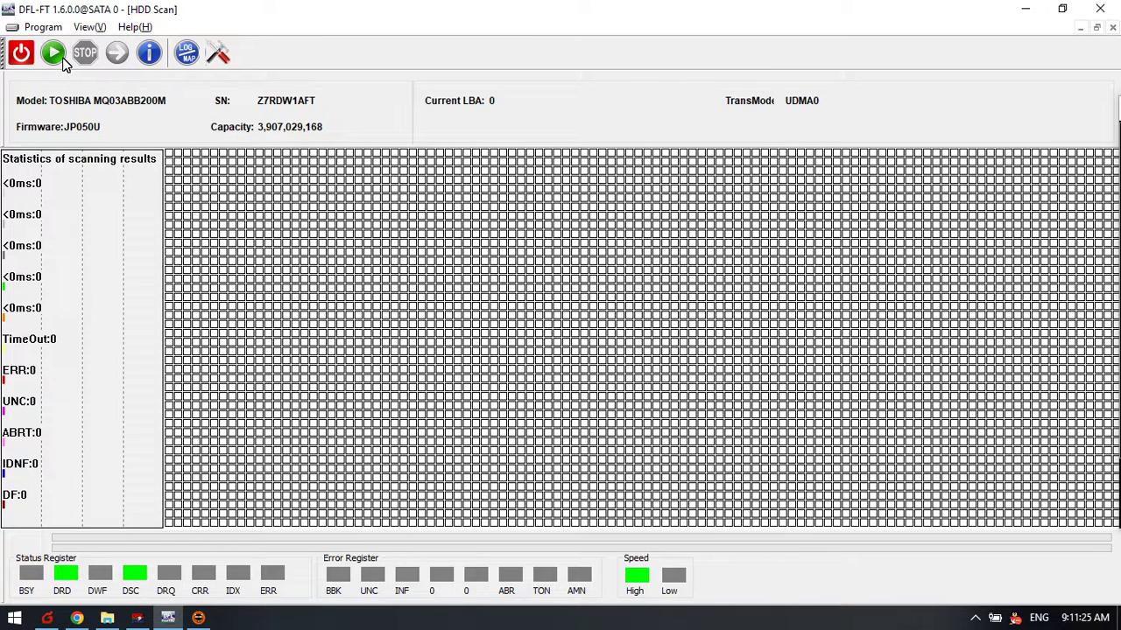
# Step: Scan the drive to LBA 1,473,792 with zero errors, stop it, and return to the log
pyautogui.click(52, 52)
pyautogui.click(632, 520)
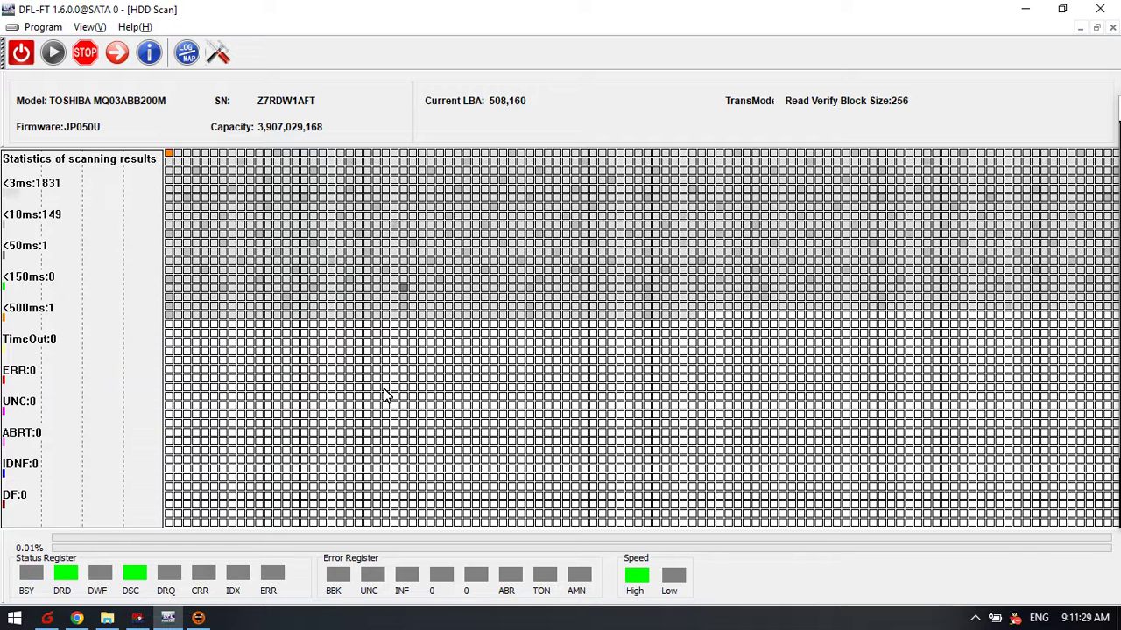
pyautogui.click(93, 55)
pyautogui.click(1113, 28)
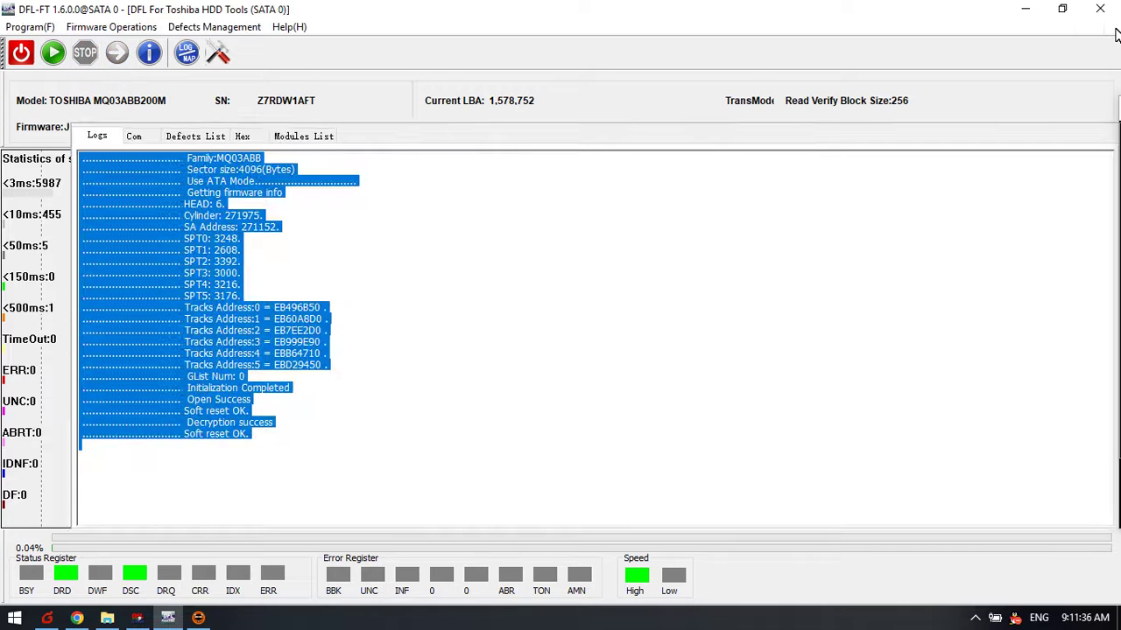
pyautogui.click(434, 447)
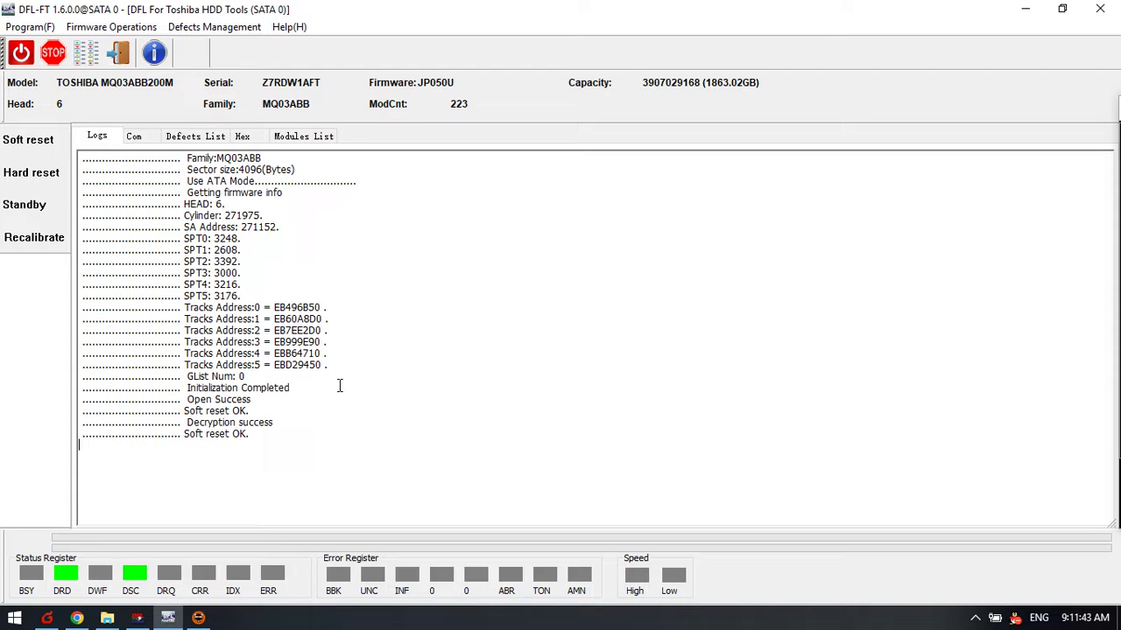
pyautogui.click(111, 26)
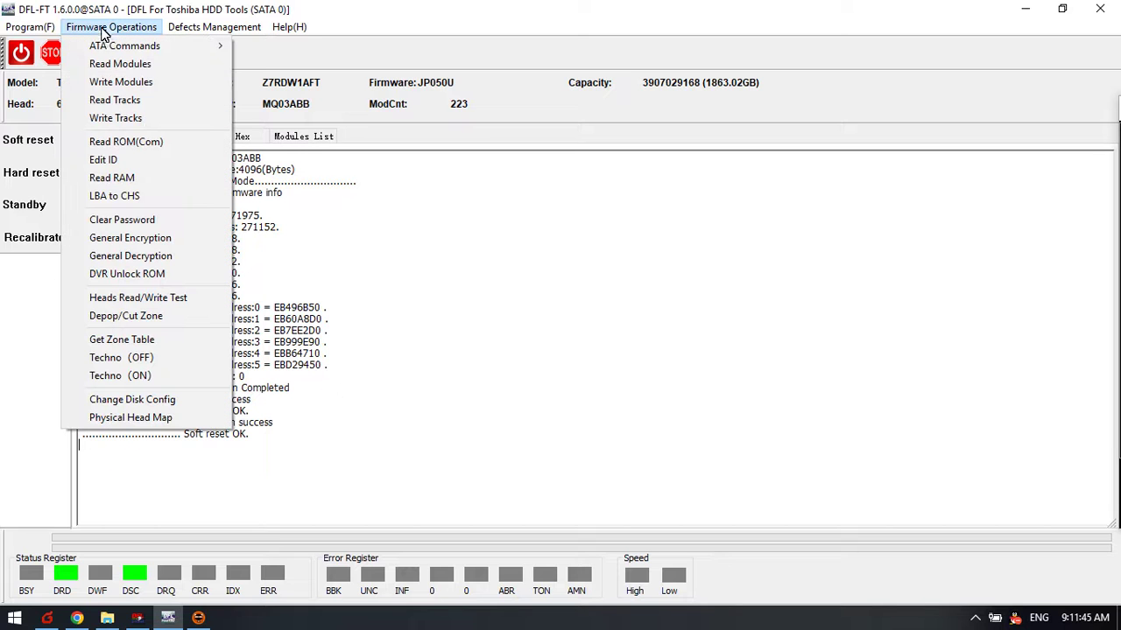
pyautogui.click(111, 241)
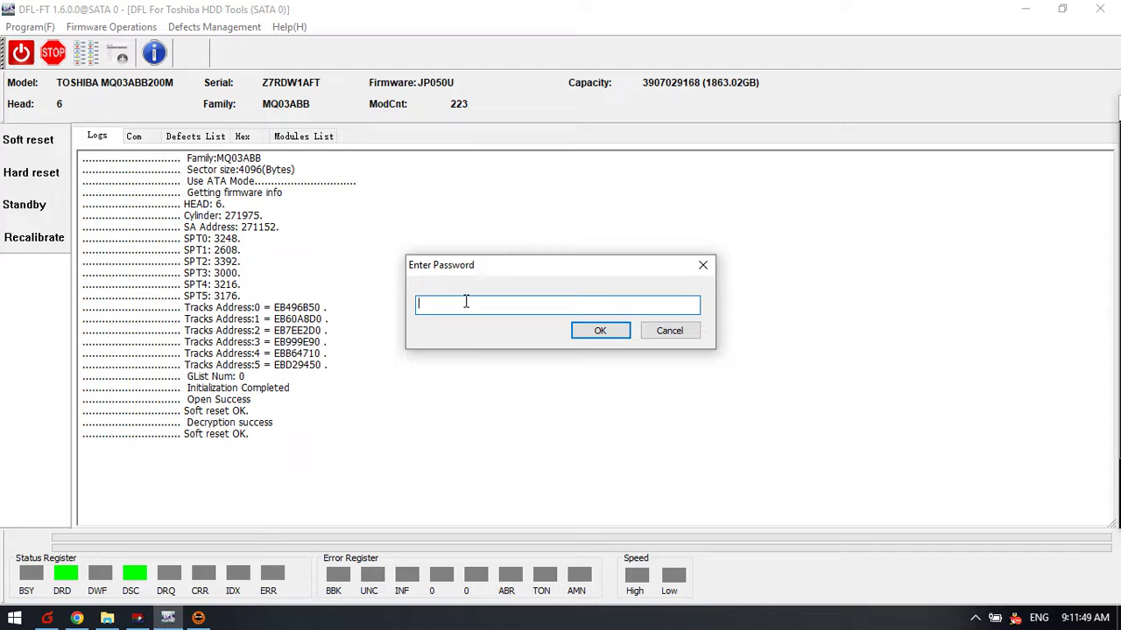
pyautogui.click(596, 334)
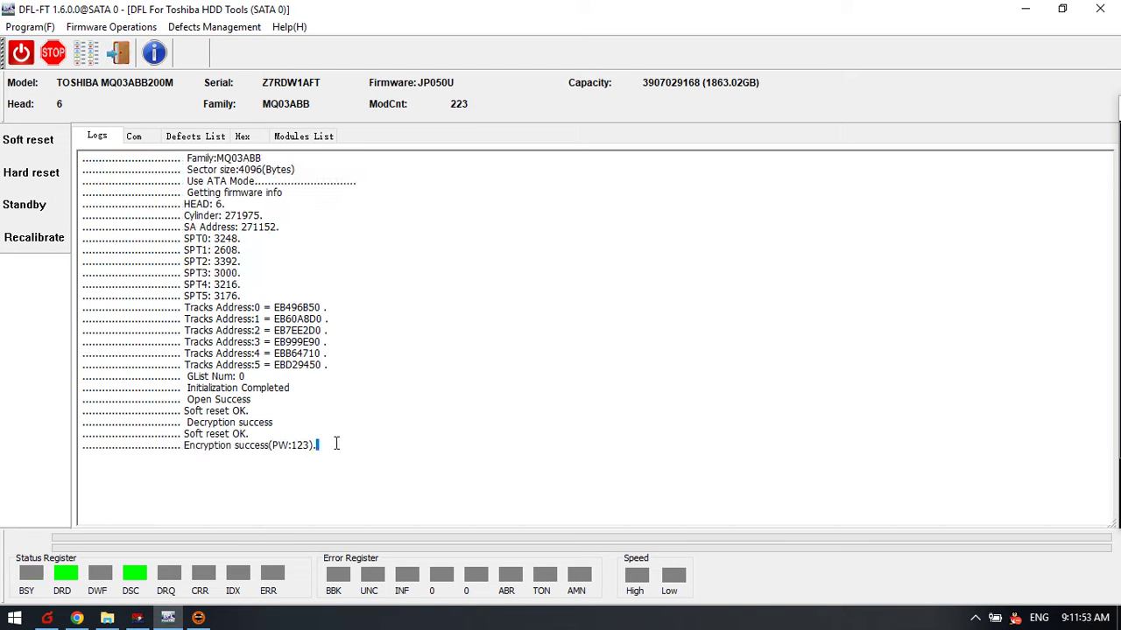
pyautogui.moveTo(335, 443); pyautogui.dragTo(55, 441)
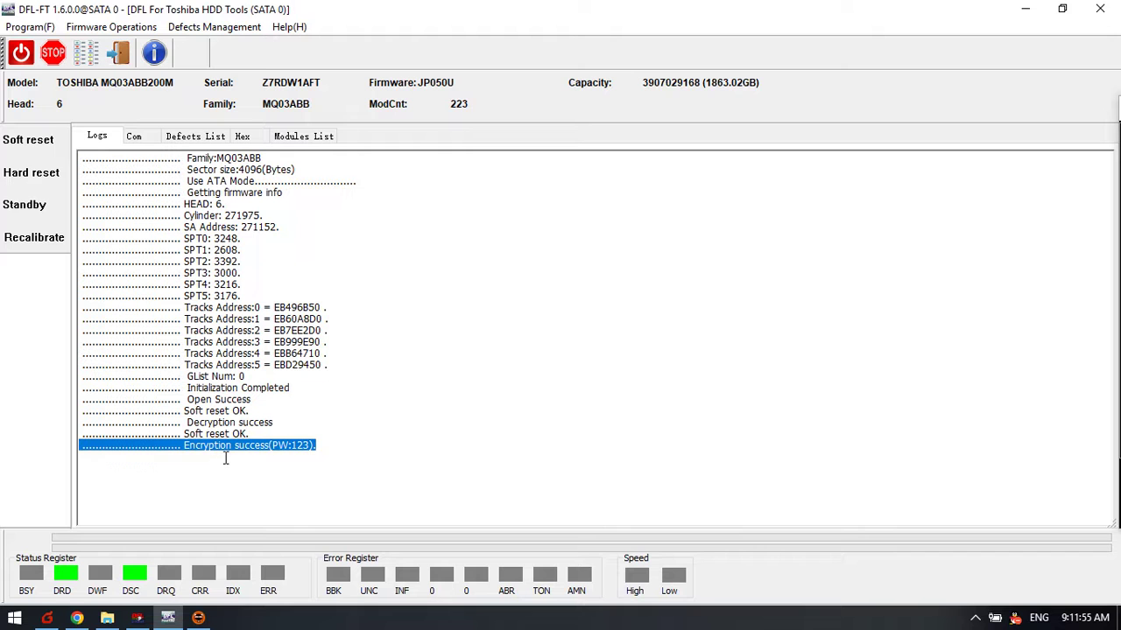
# Step: Power-cycle the drive and bring up the HDD Scan window for a fresh scan
pyautogui.click(21, 53)
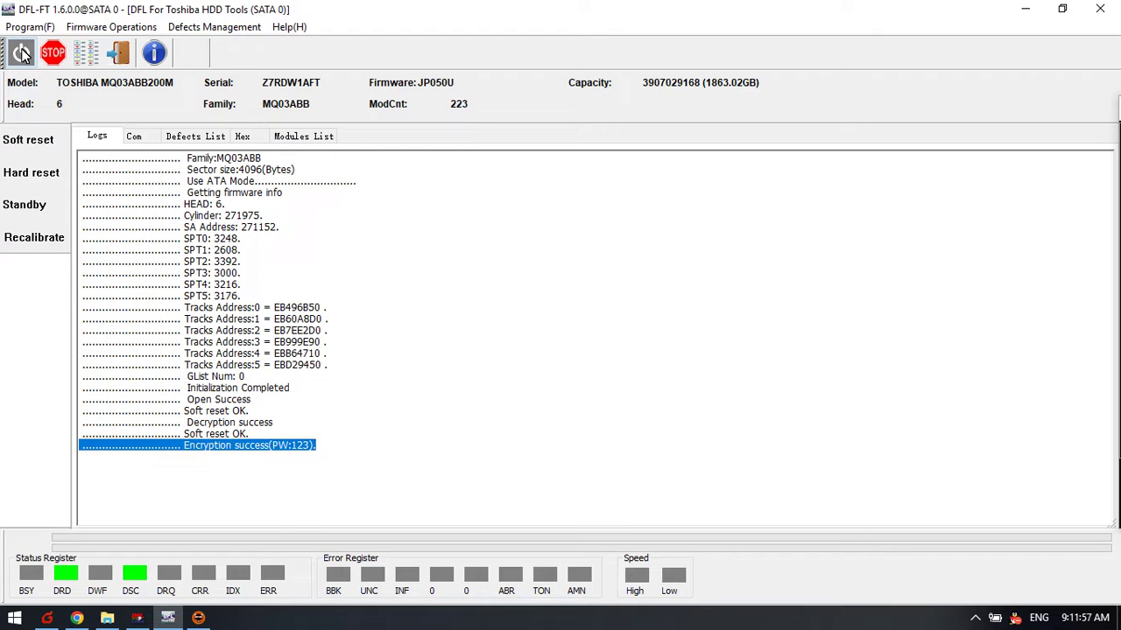
pyautogui.click(22, 53)
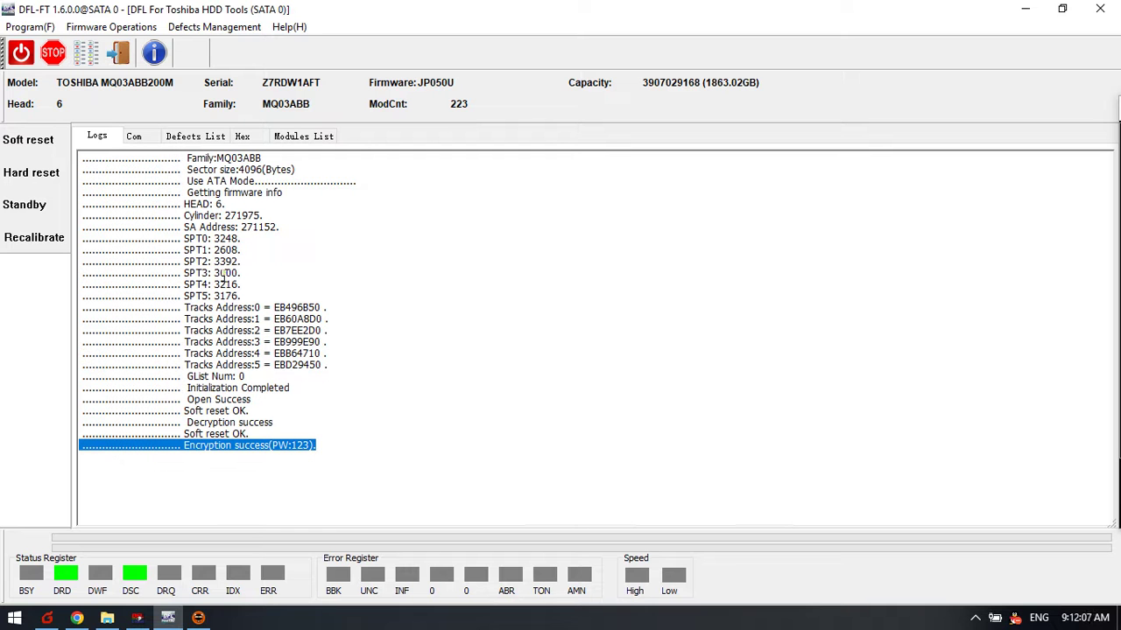
pyautogui.click(111, 26)
pyautogui.click(105, 46)
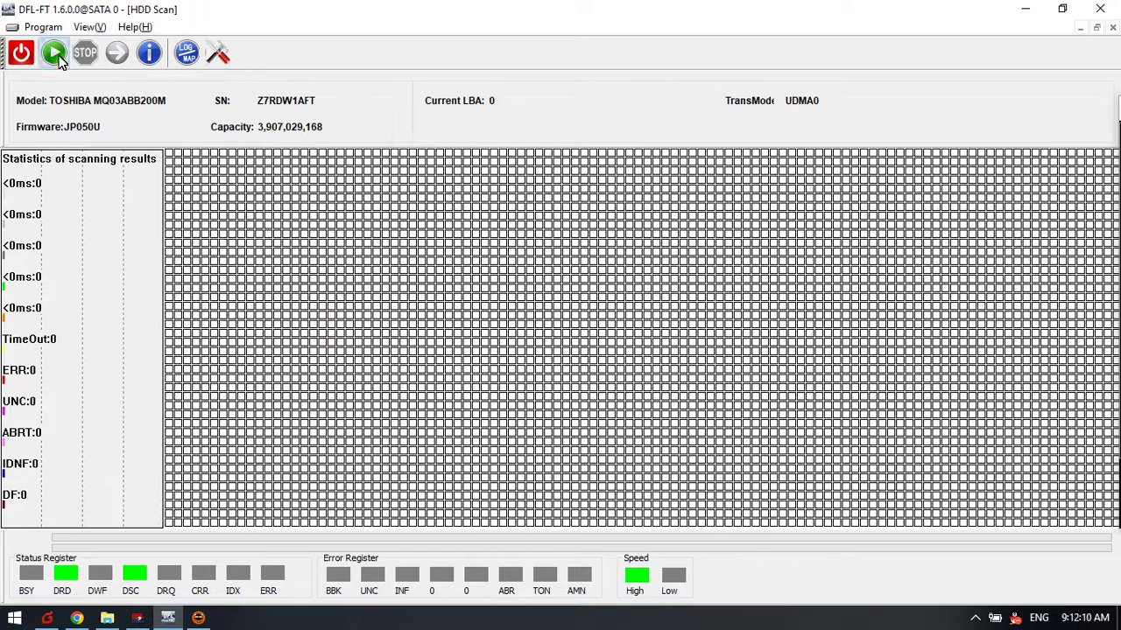
# Step: Rescan the locked drive, stopping at LBA 1,571,072 with 6,286 ABRT errors, then return to the log
pyautogui.click(53, 53)
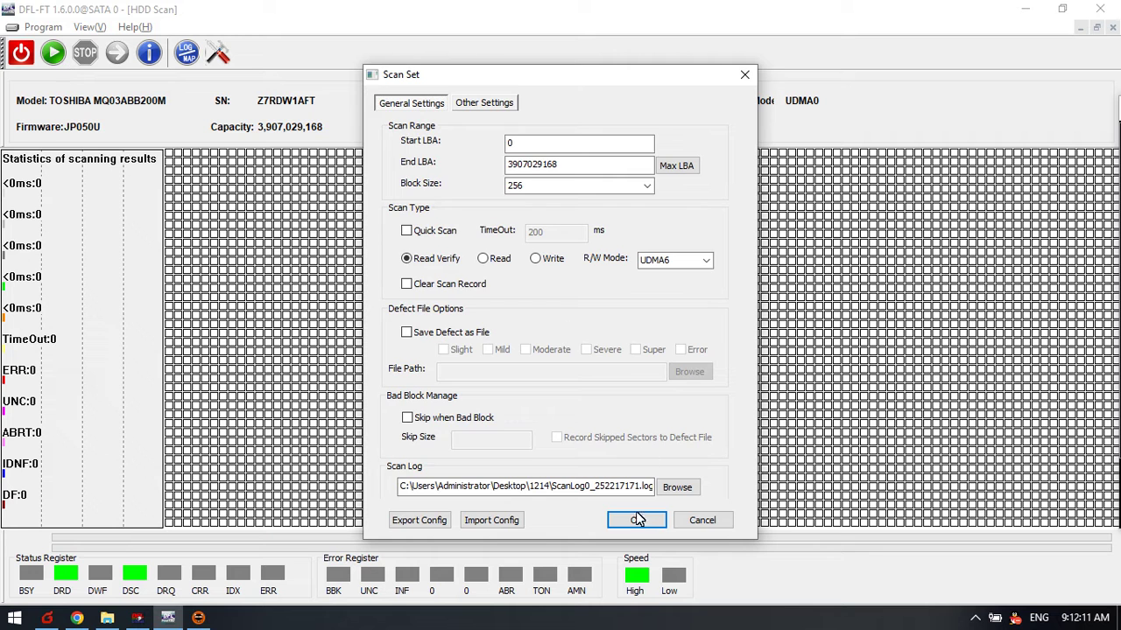
pyautogui.click(636, 522)
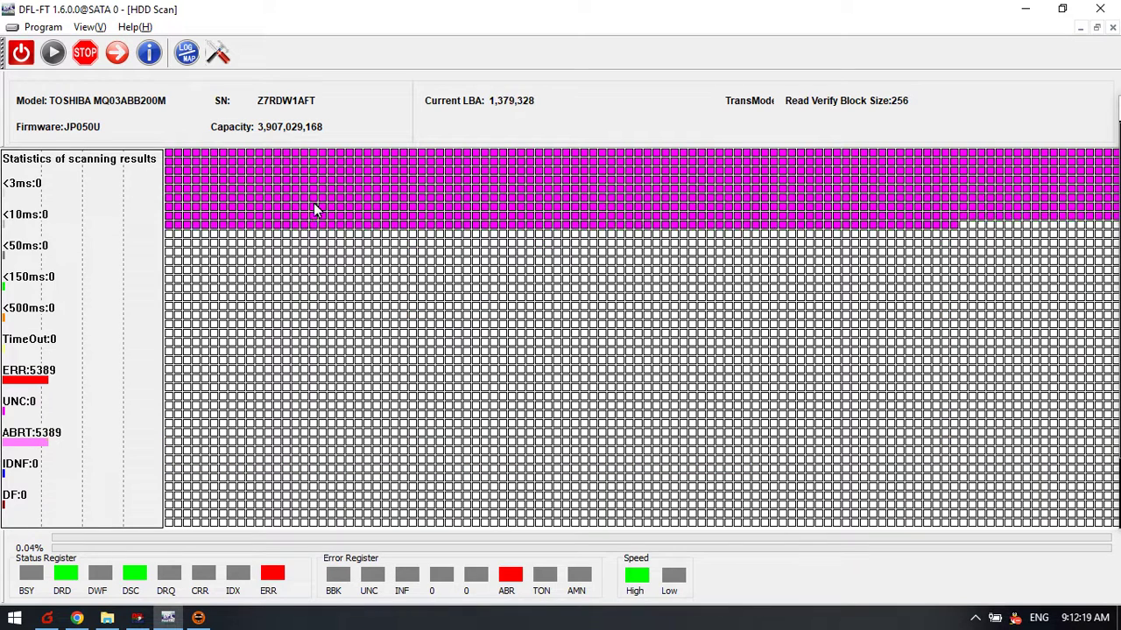
pyautogui.click(85, 52)
pyautogui.click(1112, 27)
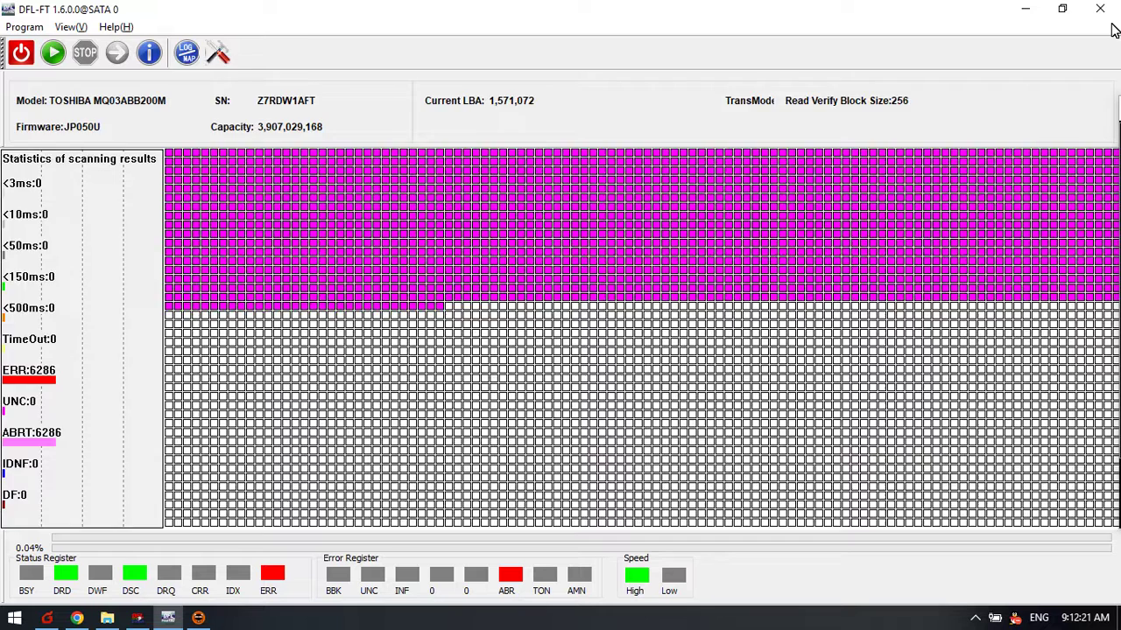
pyautogui.click(404, 367)
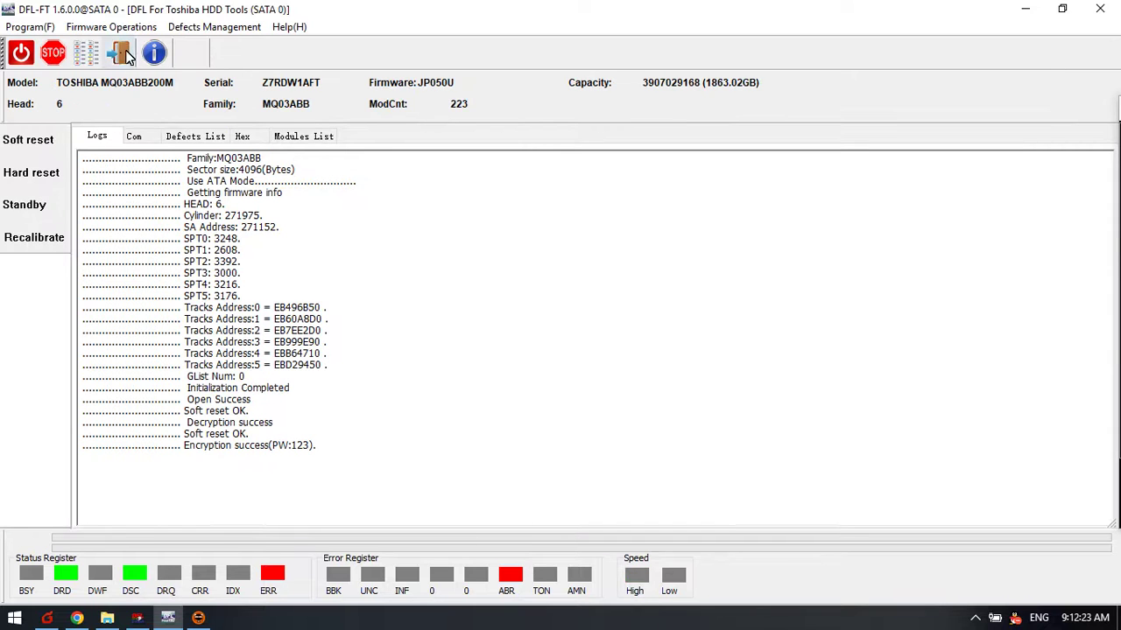
pyautogui.click(112, 27)
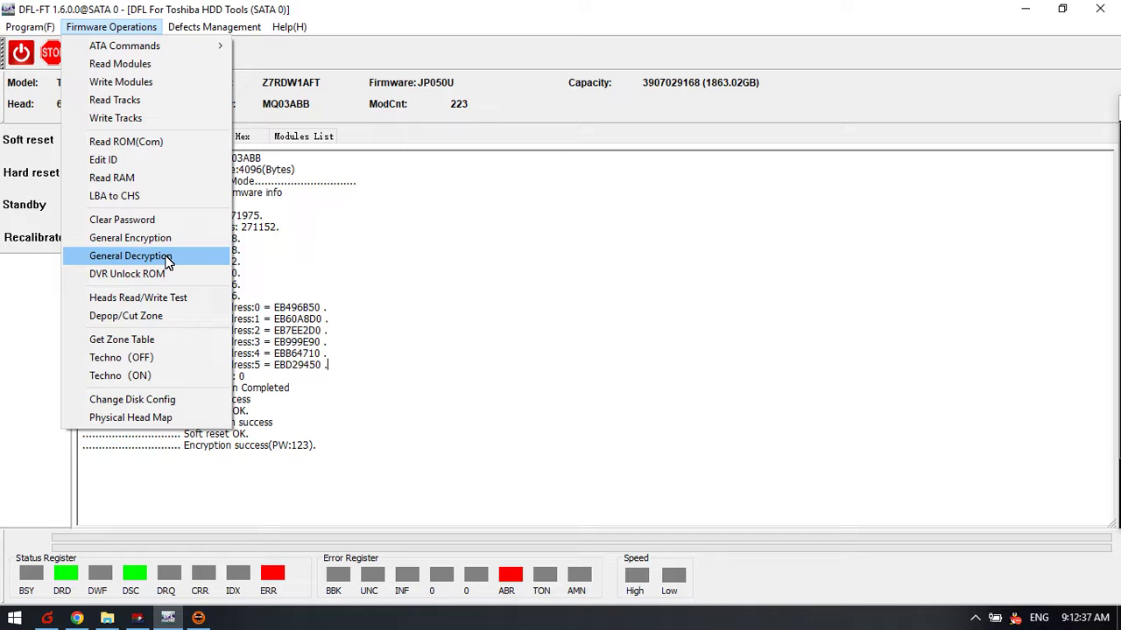
pyautogui.click(360, 273)
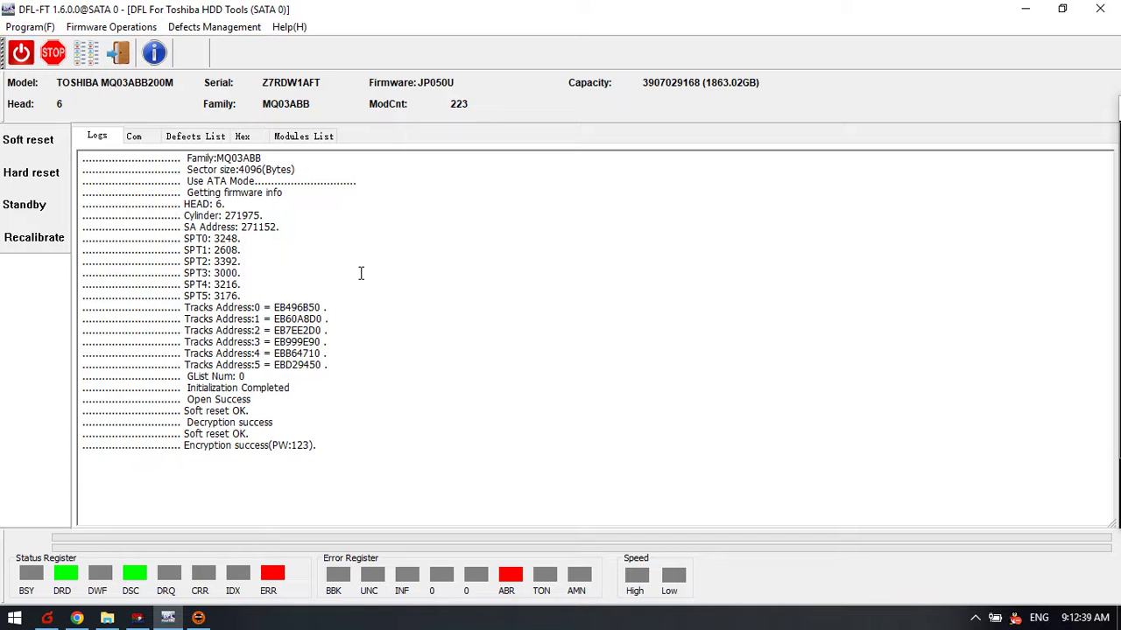